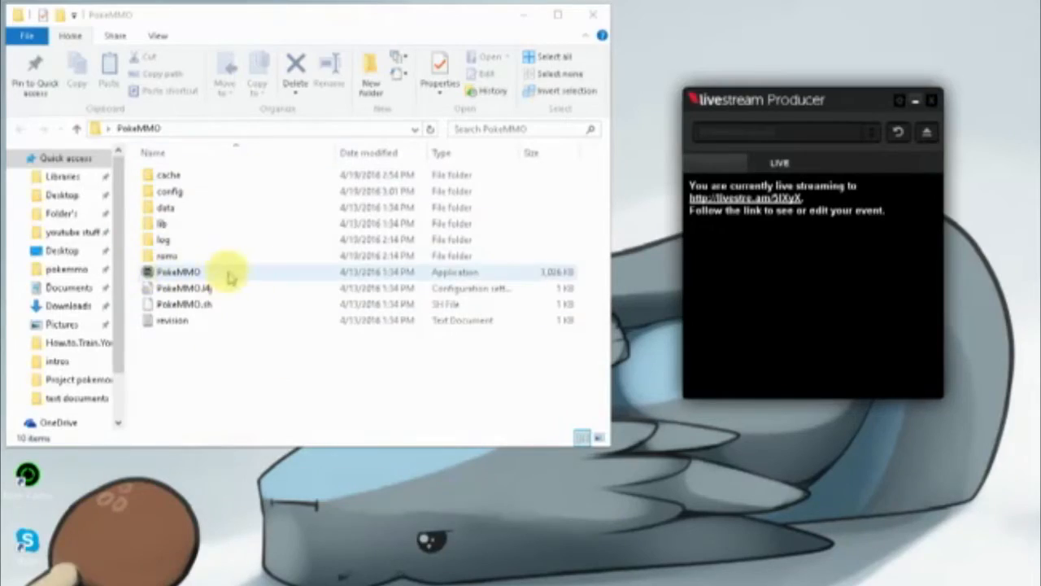
Step: Launch PokeMMO.exe with admin approval and clear the desktop to reveal the LWJGL pixel-format error
double_click(185, 272)
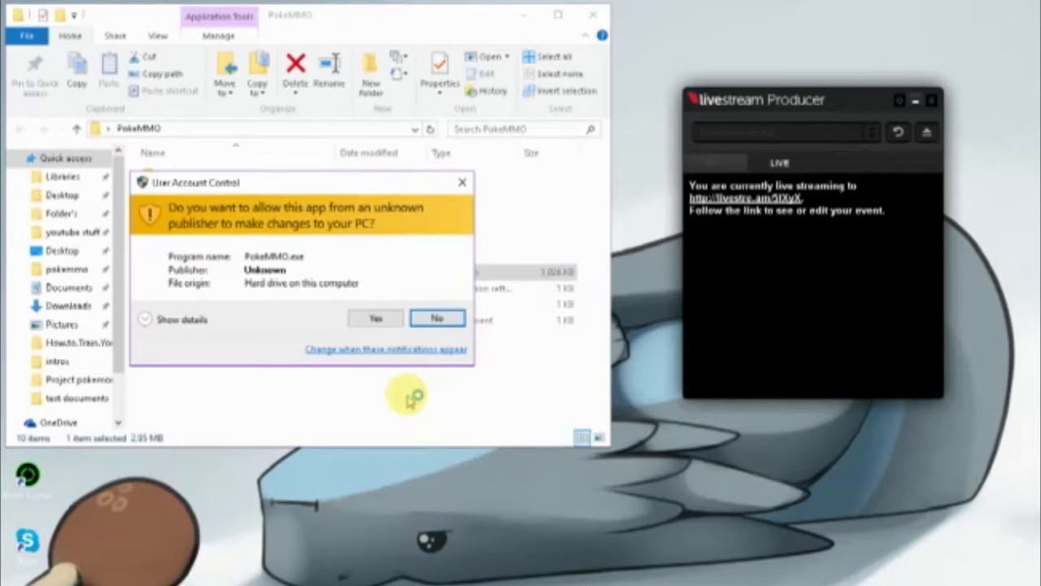
left_click(360, 311)
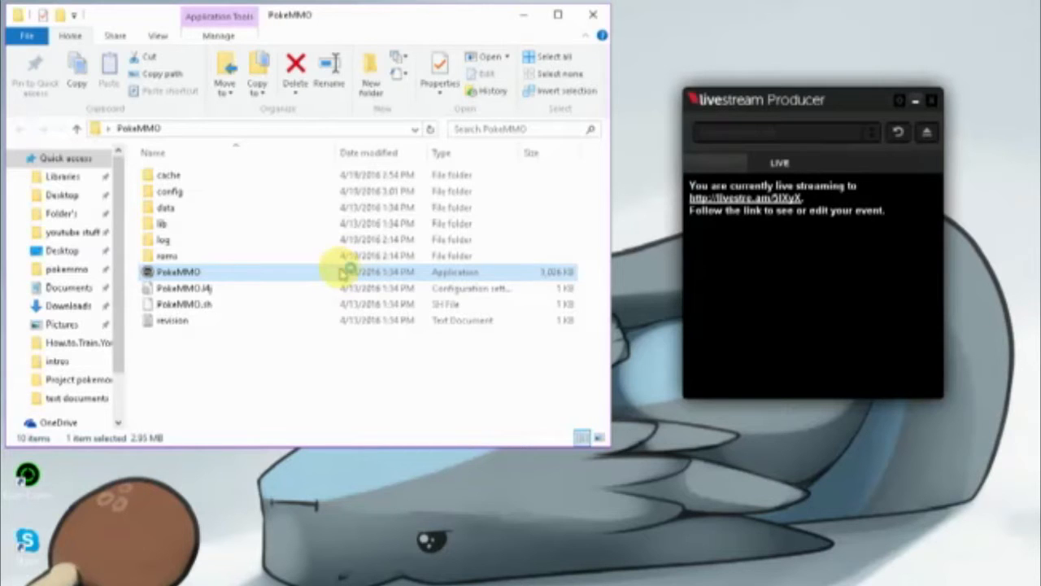
left_click(915, 99)
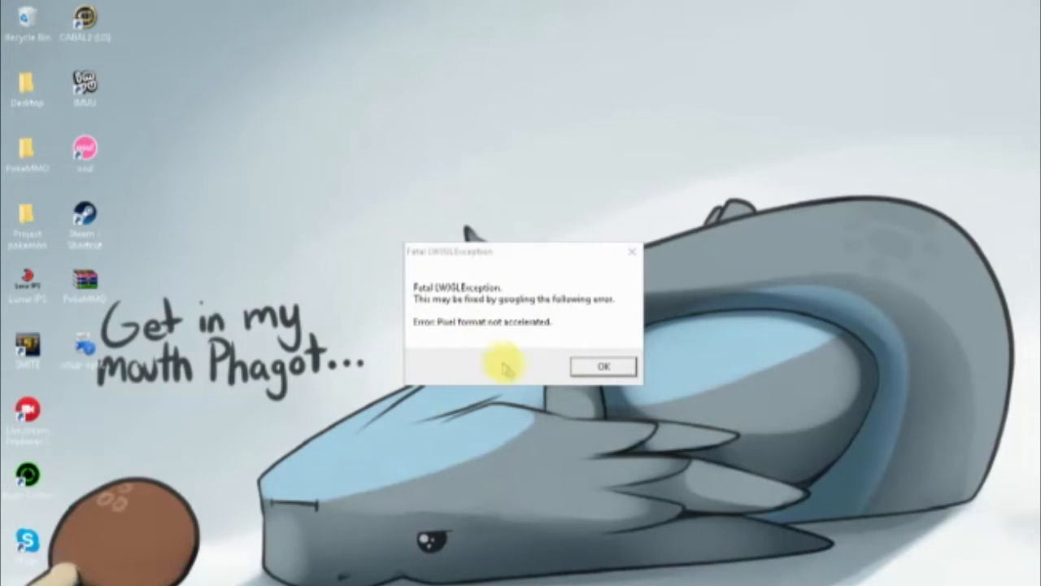
Step: Dismiss the error and download mesa.zip from the MediaFire page in Firefox
left_click(602, 364)
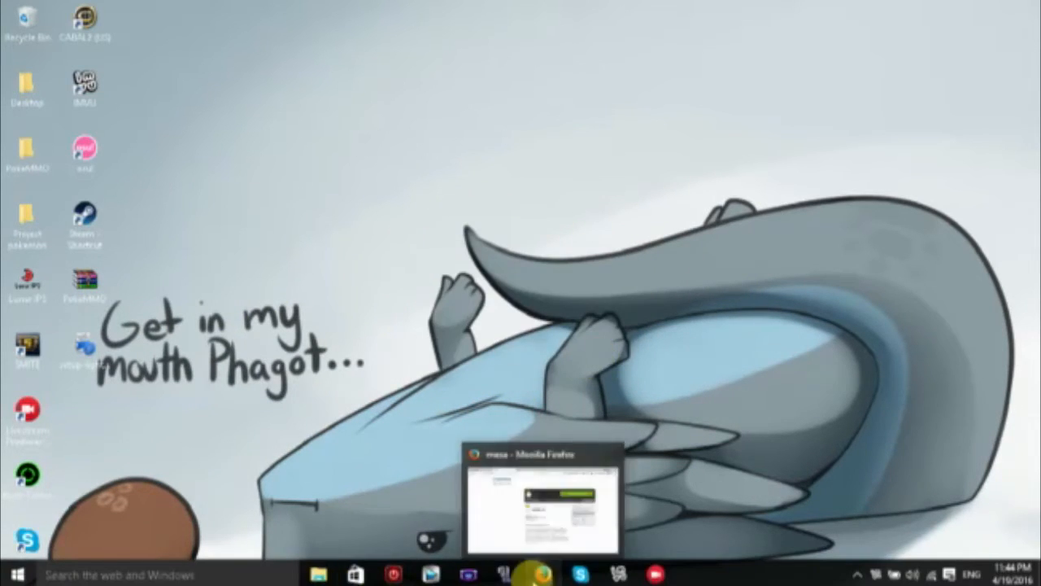
left_click(537, 573)
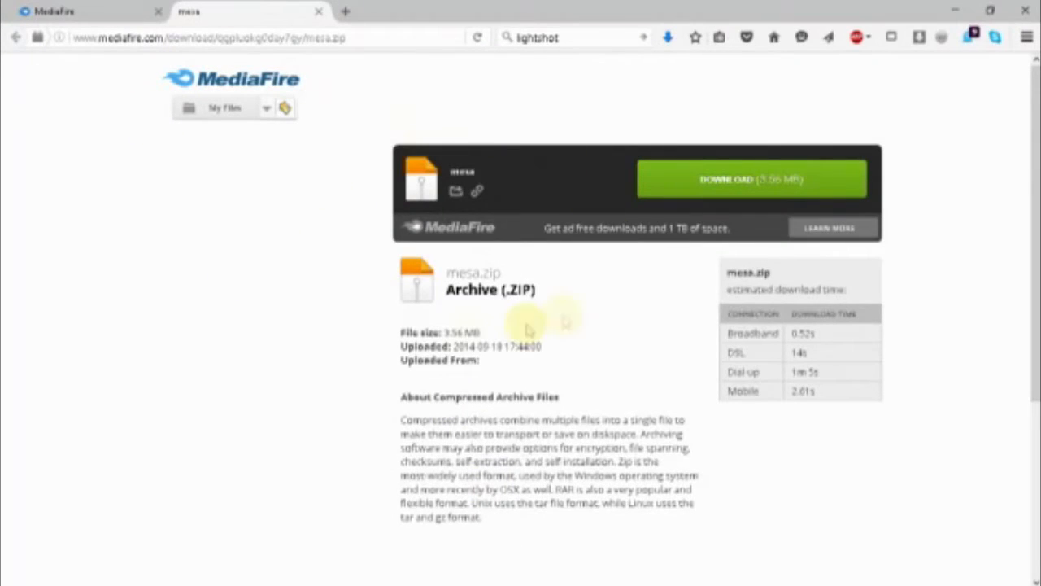
left_click(732, 179)
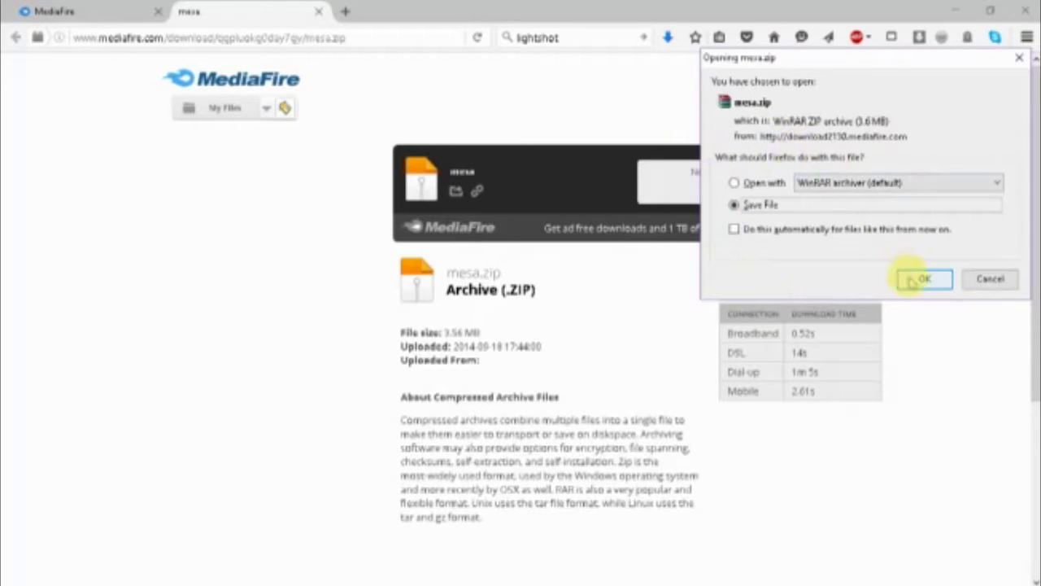
left_click(991, 279)
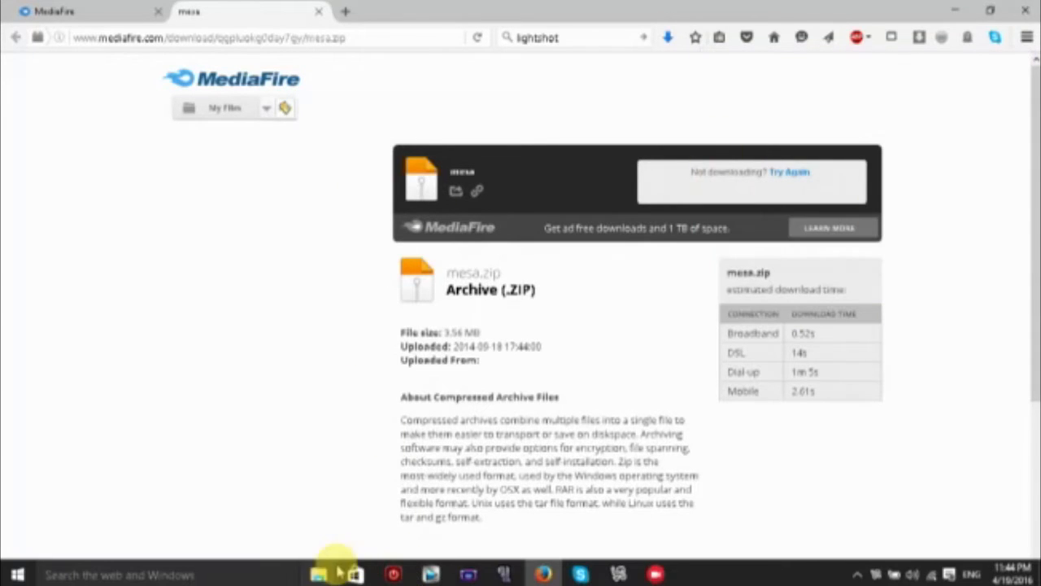
Step: Open the downloaded mesa.zip from the Downloads folder in WinRAR
left_click(333, 573)
left_click(243, 472)
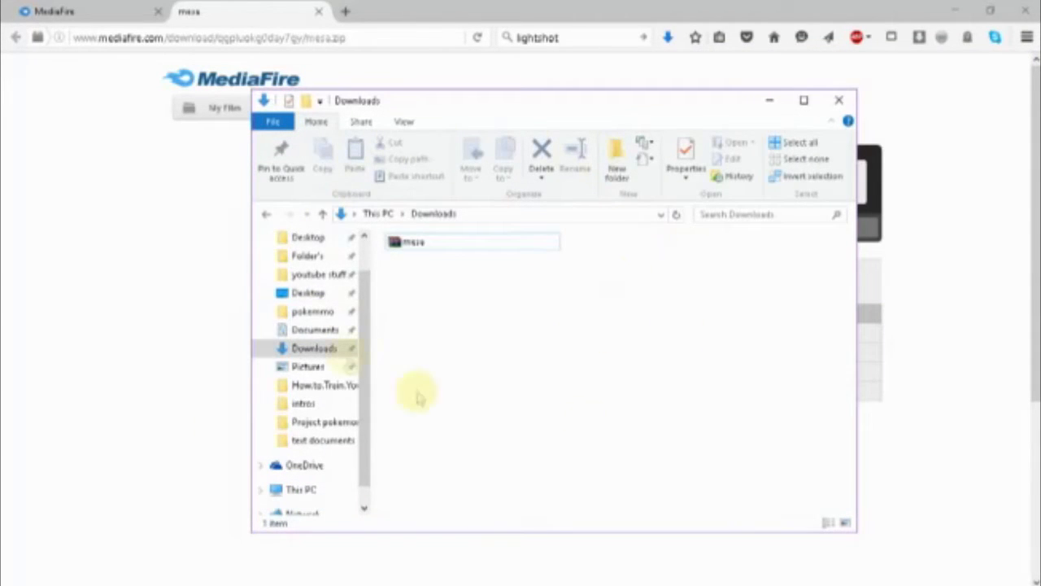
left_click(413, 242)
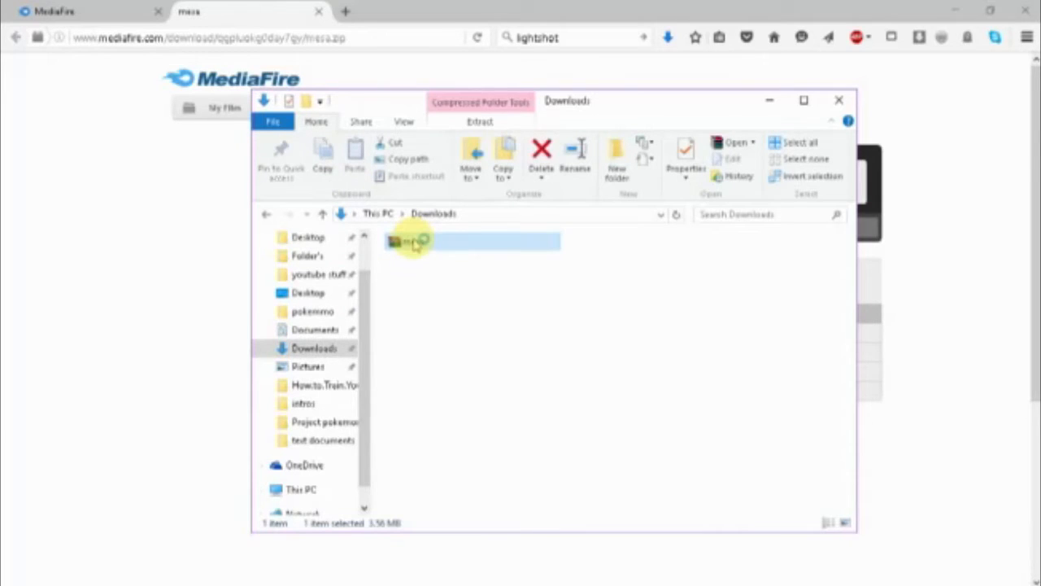
double_click(413, 241)
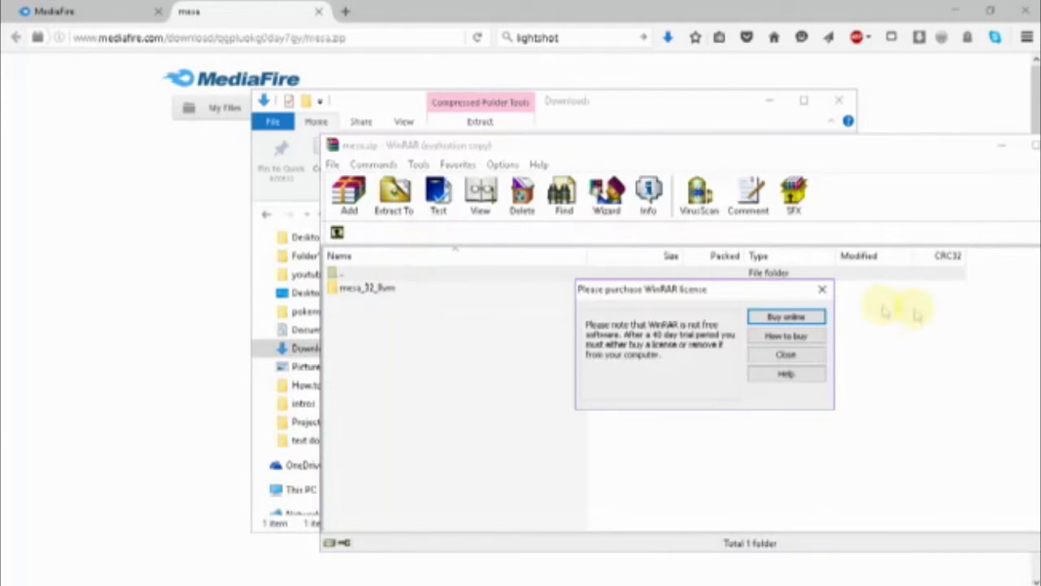
Step: Dismiss the WinRAR license reminder and select both DLLs inside the mesa folder
left_click(821, 288)
double_click(366, 287)
left_click(394, 302)
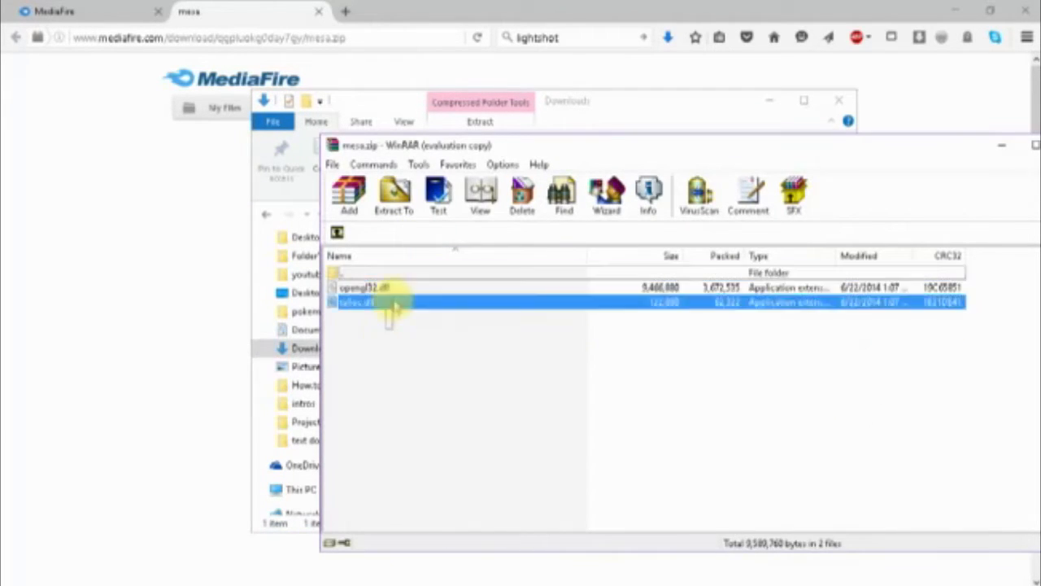
Step: Extract opengl32.dll and talloc.dll into the Desktop\PokeMMO folder
right_click(397, 292)
left_click(521, 334)
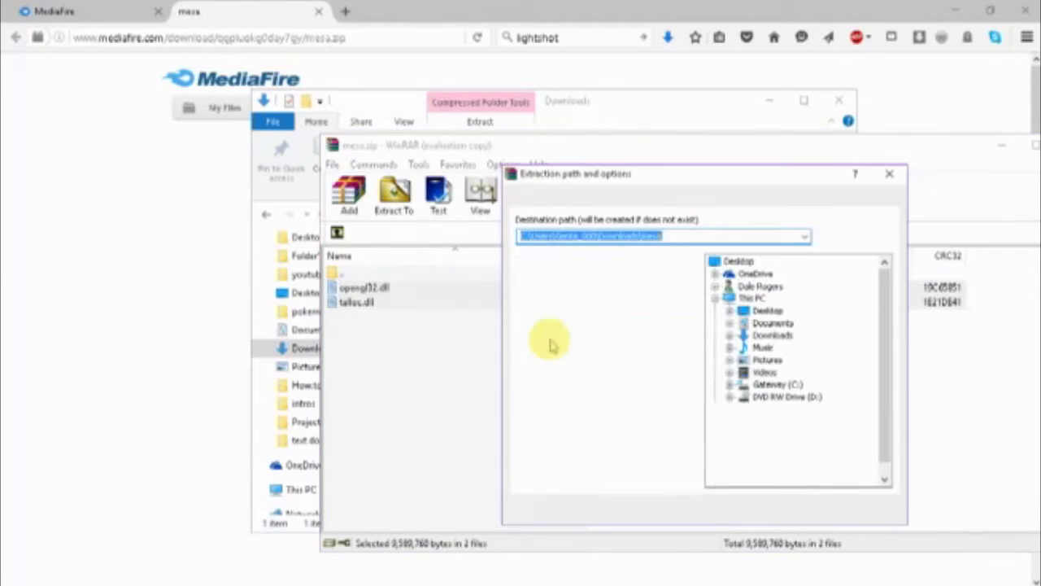
left_click(755, 470)
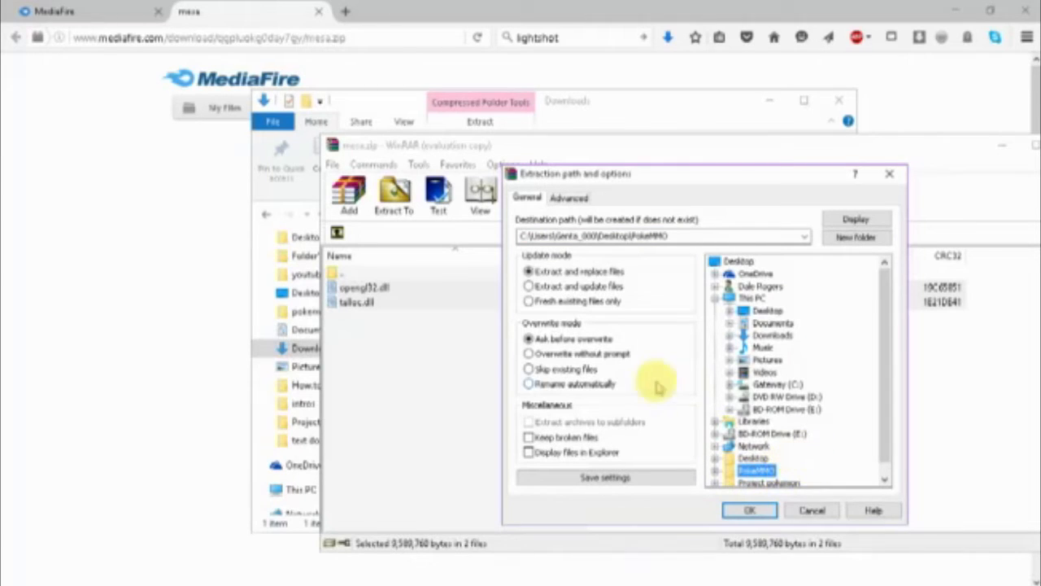
left_click(738, 262)
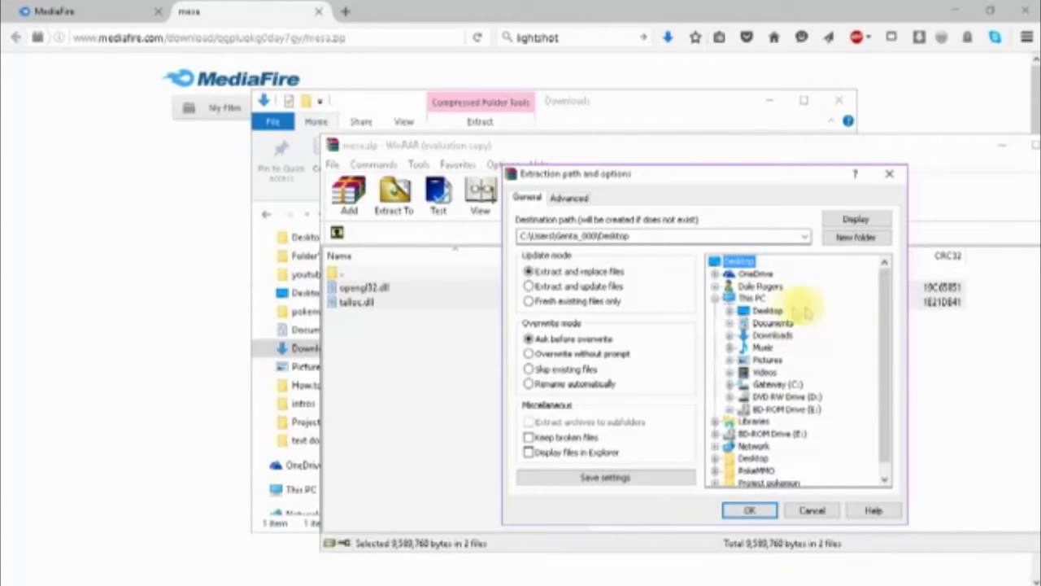
scroll(722, 403, "down", 1)
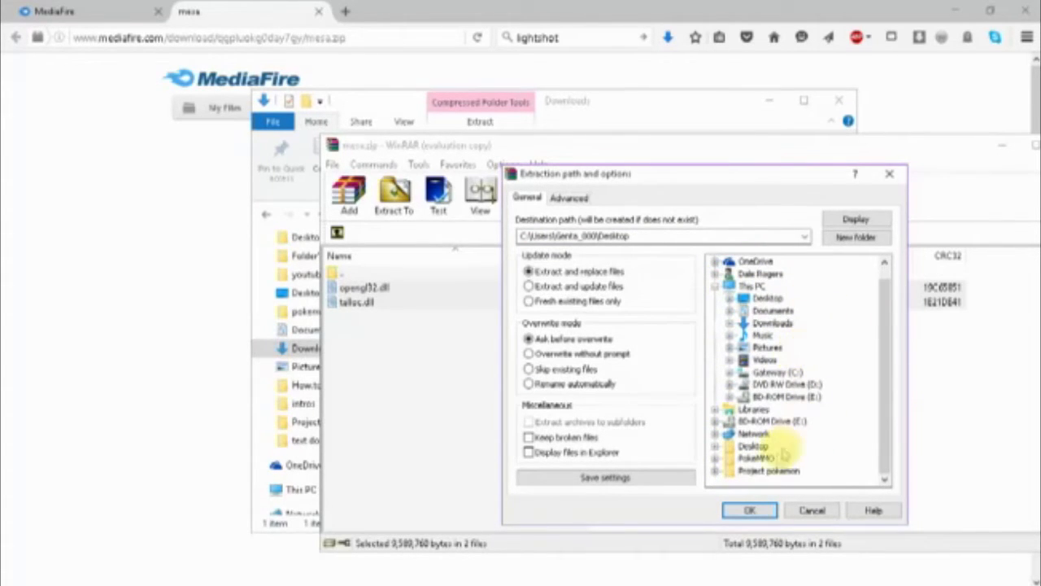
left_click(749, 510)
Step: Close the WinRAR archive and the Downloads folder window
left_click_drag(1019, 144, 919, 135)
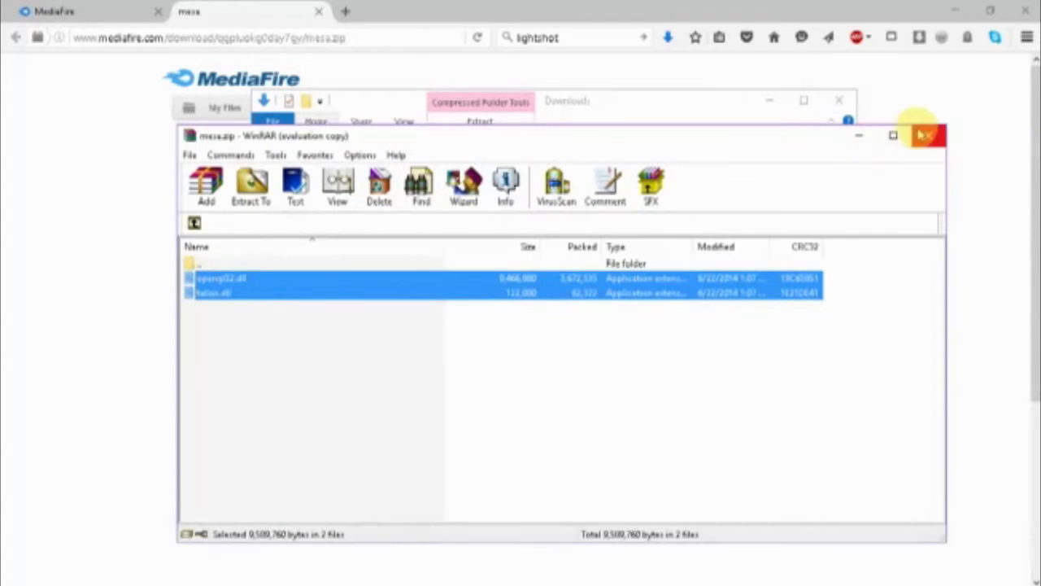
left_click(927, 137)
left_click(840, 100)
Step: Relaunch PokeMMO.exe from its desktop folder with admin approval and hide the folder window
left_click(956, 11)
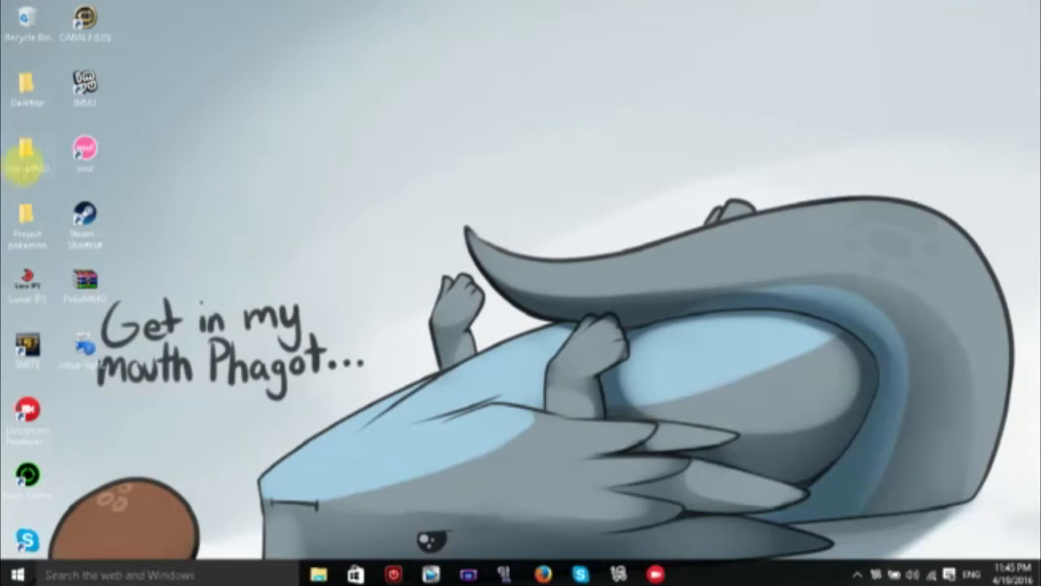
double_click(27, 155)
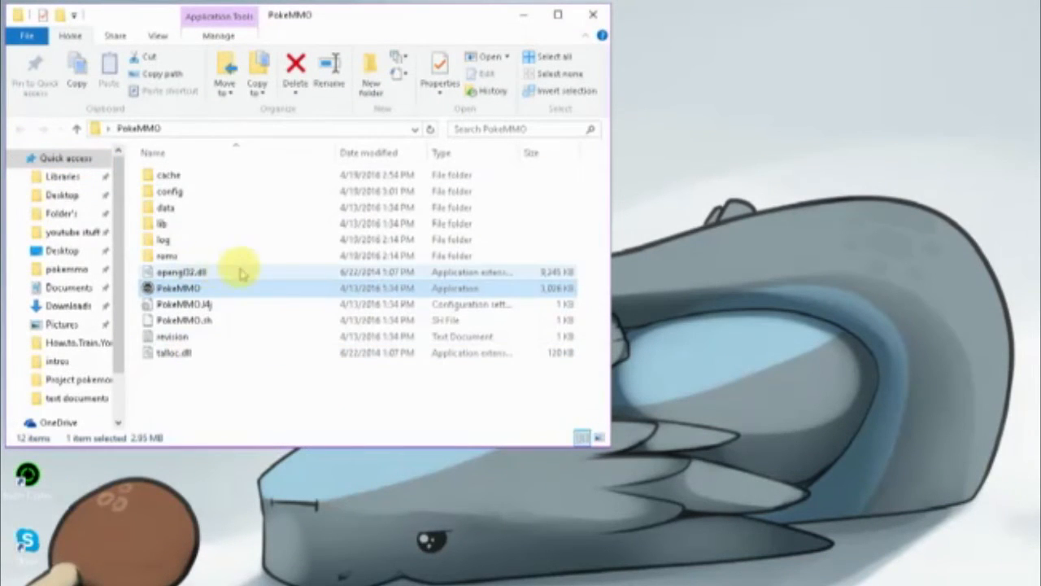
double_click(293, 291)
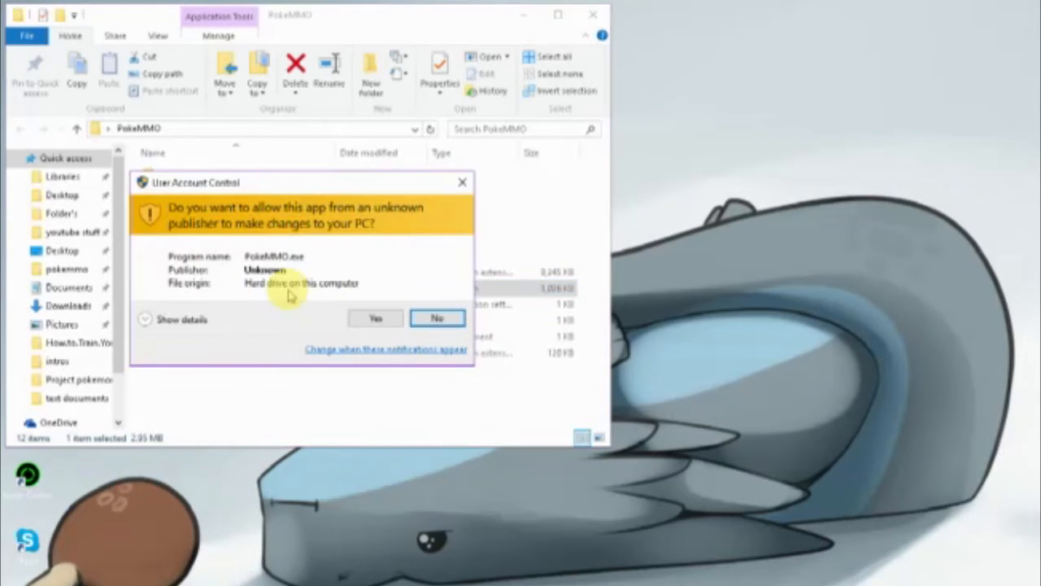
left_click(365, 313)
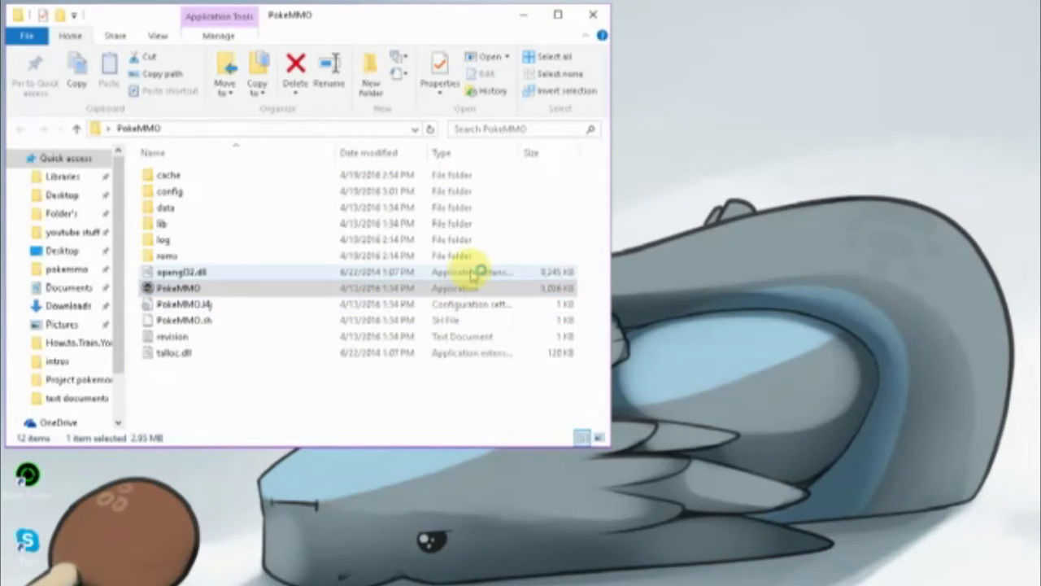
left_click(527, 17)
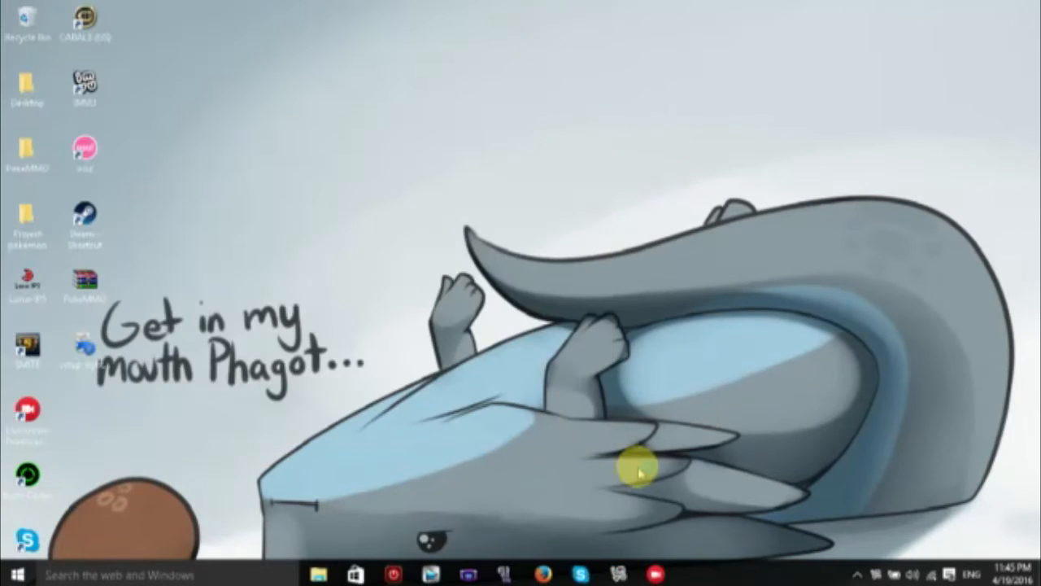